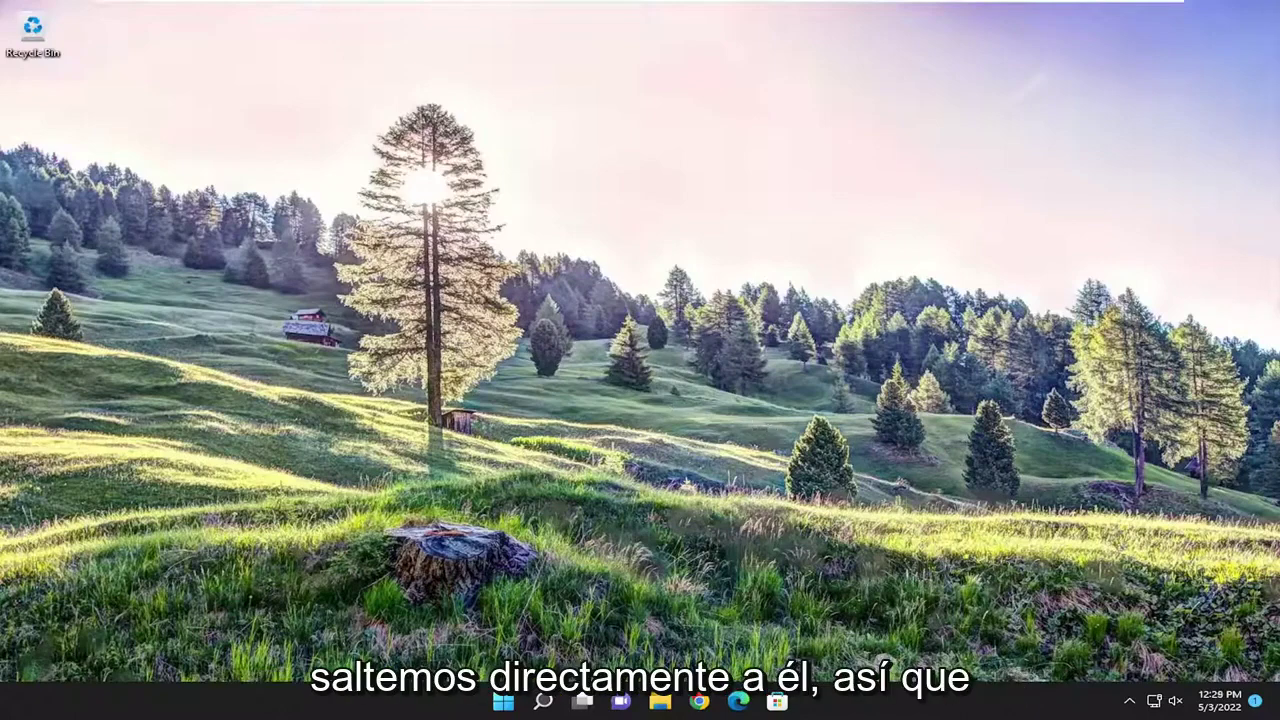
Step: Search Windows for "troubleshoot" and open the Troubleshoot settings
{"action": "left_click", "coordinate": [545, 704]}
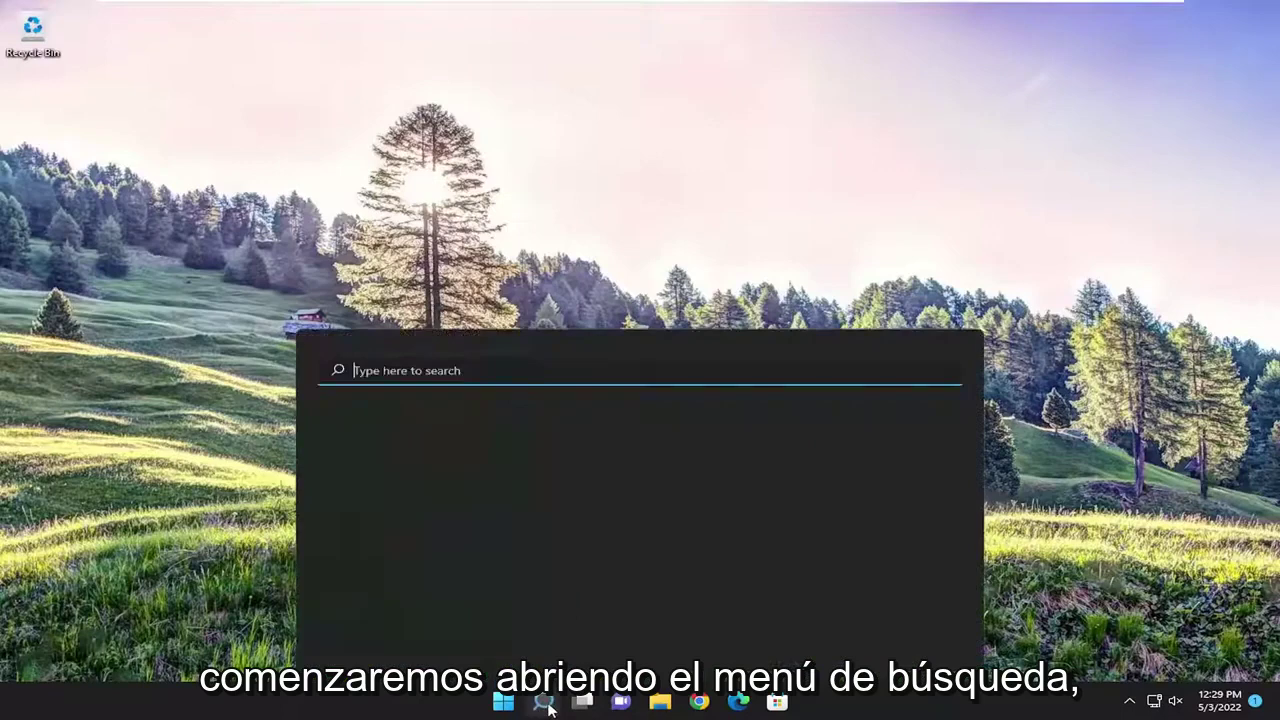
{"action": "type", "text": "troubleso"}
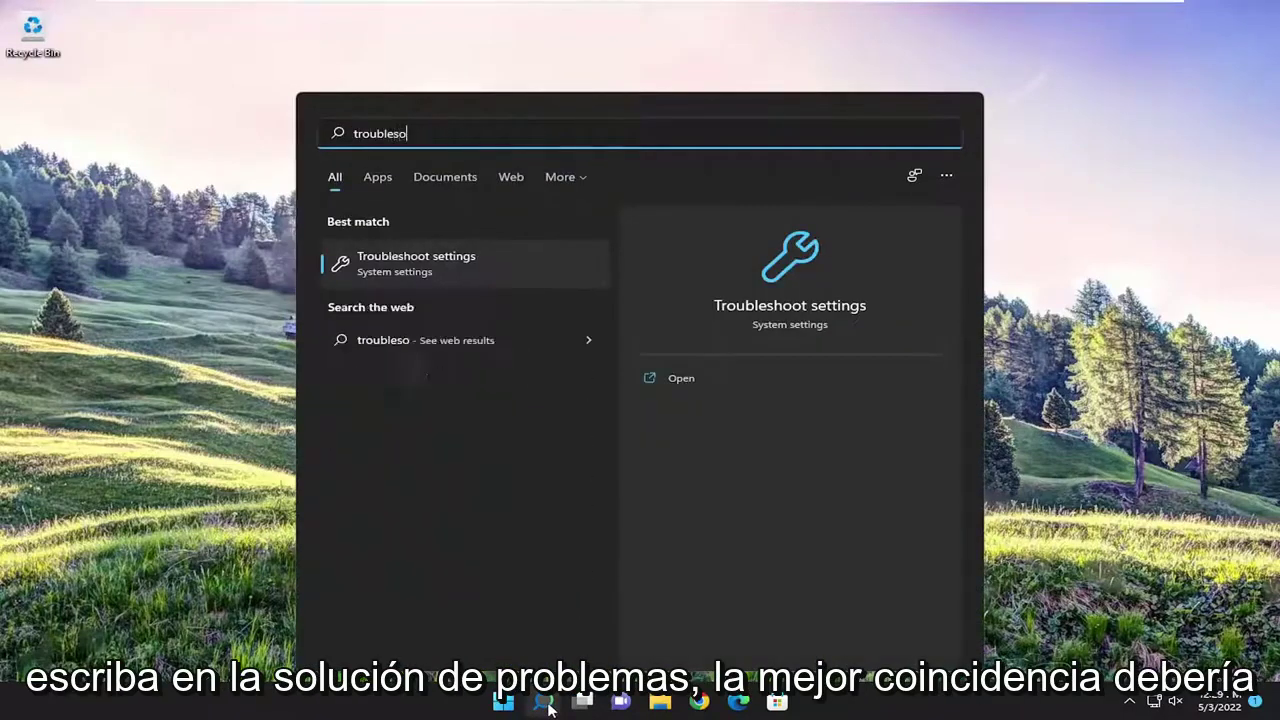
{"action": "key", "text": "BackSpace"}
{"action": "type", "text": "hoot"}
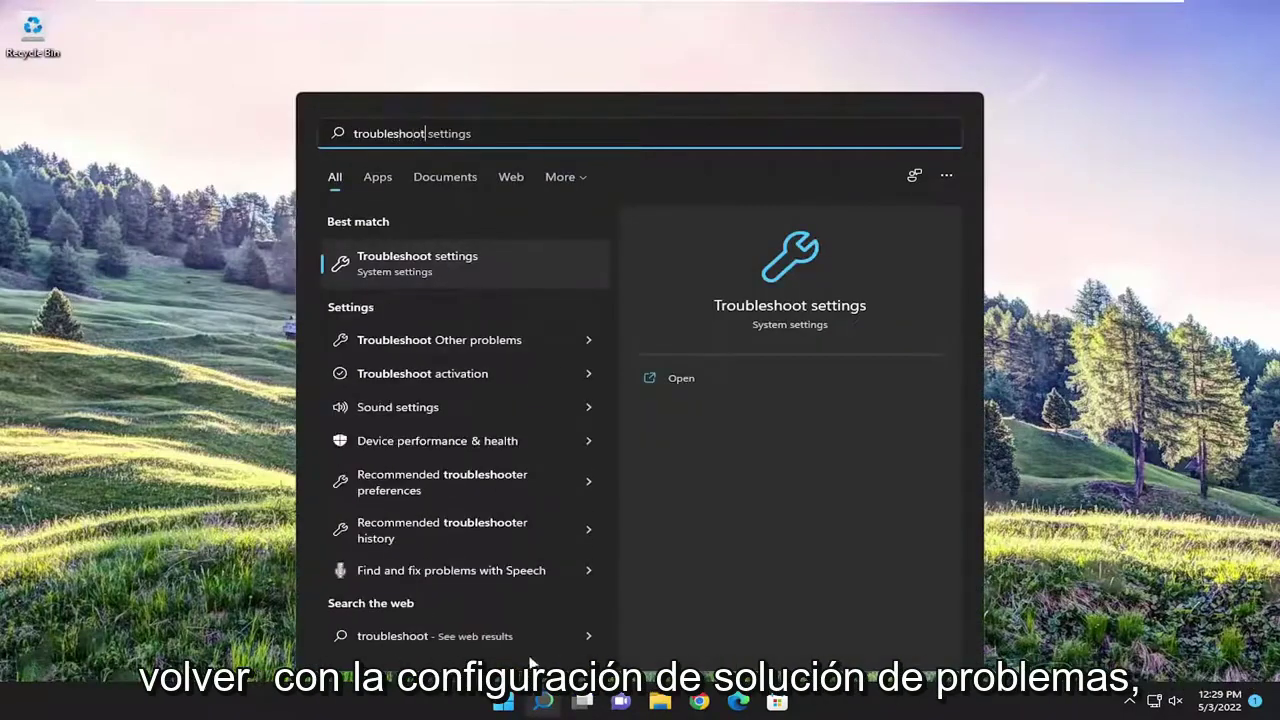
{"action": "left_click", "coordinate": [443, 272]}
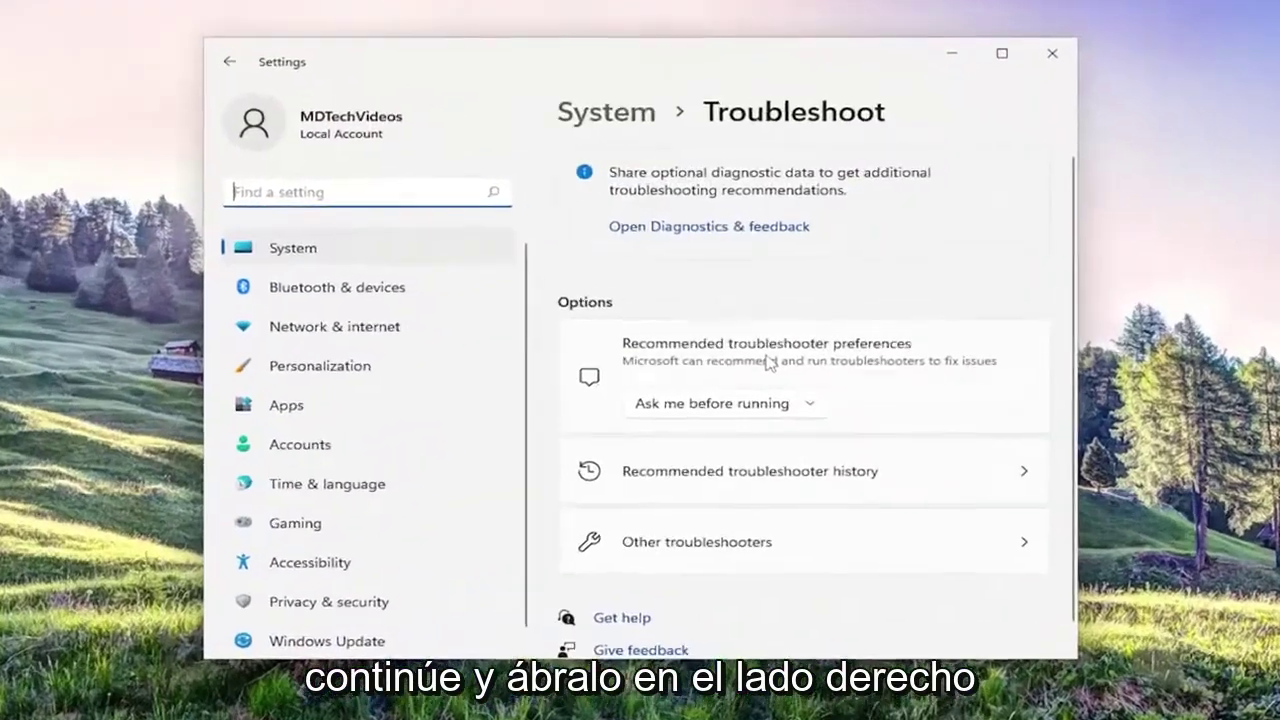
Step: Run the Windows Store Apps troubleshooter from the other troubleshooters and continue past the Microsoft account sign-in page
{"action": "scroll", "coordinate": [735, 395], "scroll_direction": "down", "scroll_amount": 1}
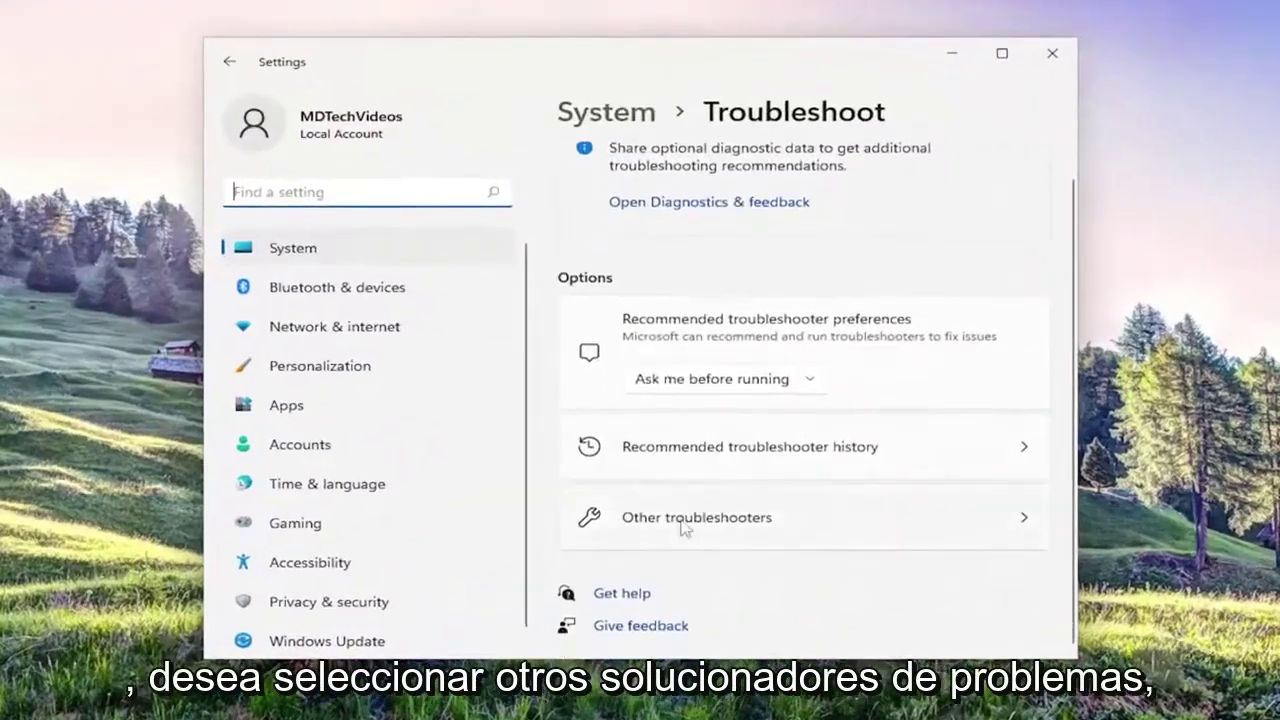
{"action": "left_click", "coordinate": [760, 531]}
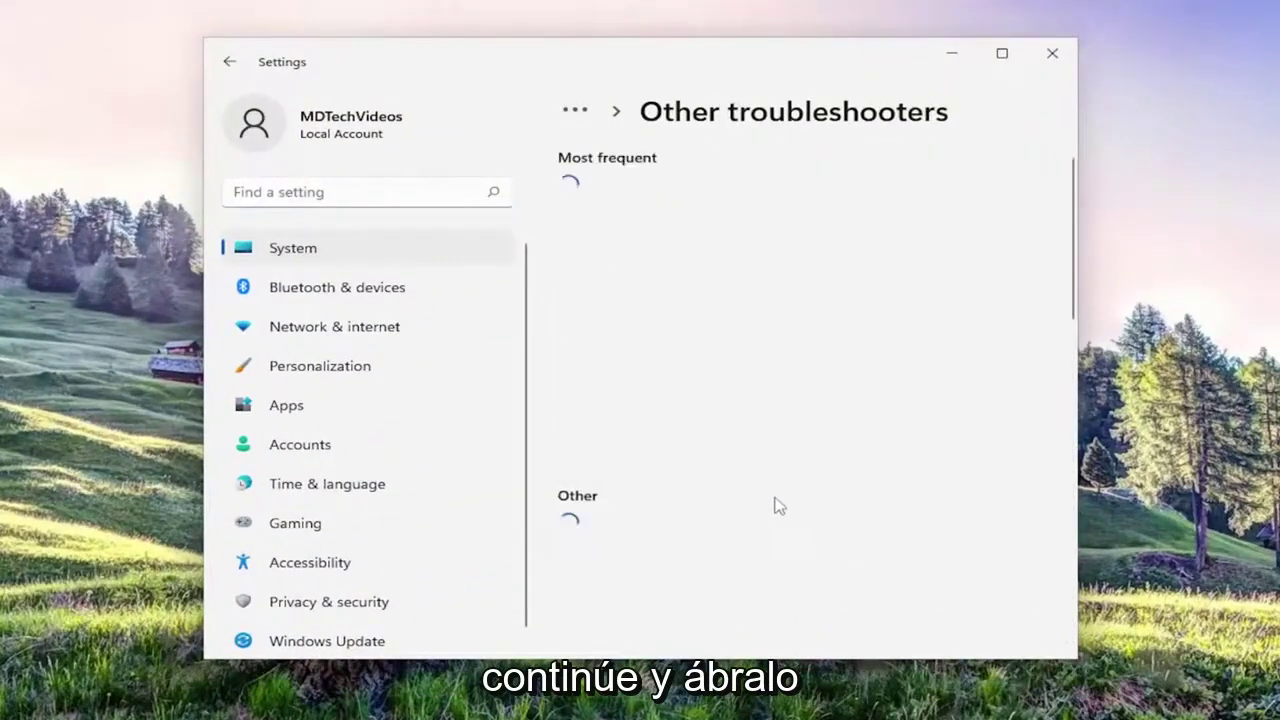
{"action": "scroll", "coordinate": [654, 434], "scroll_direction": "down", "scroll_amount": 3}
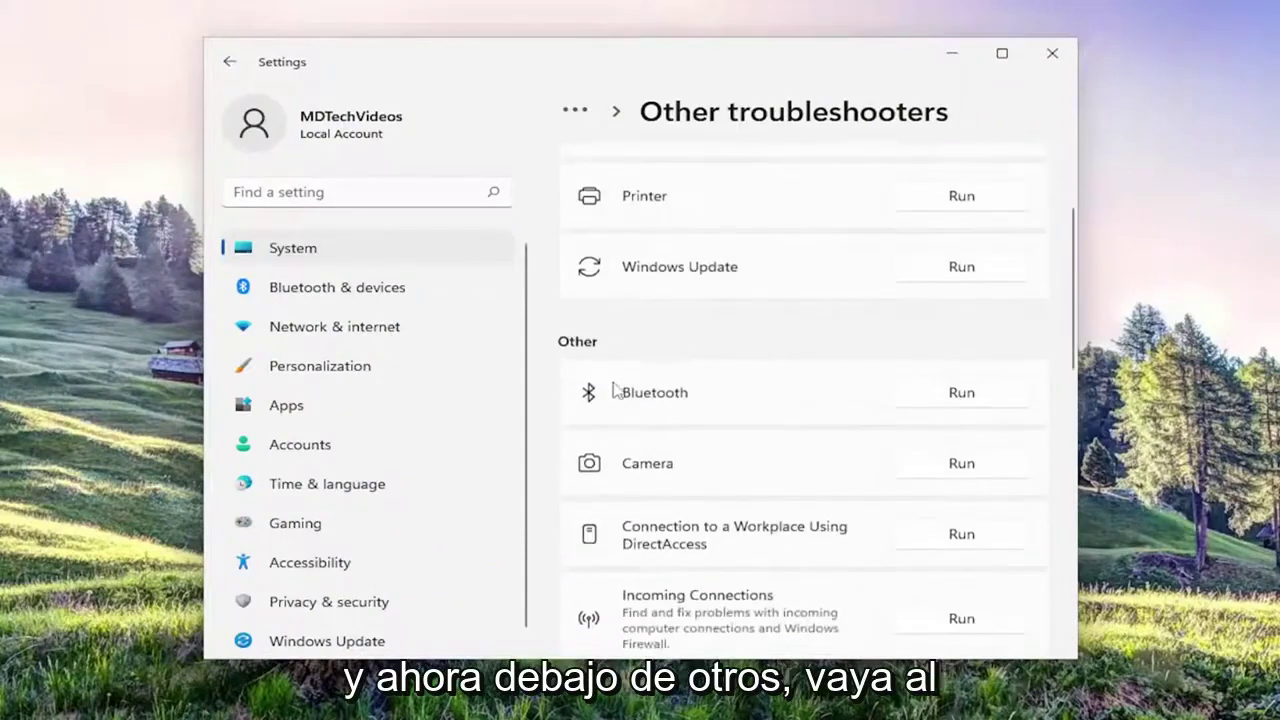
{"action": "scroll", "coordinate": [643, 404], "scroll_direction": "down", "scroll_amount": 7}
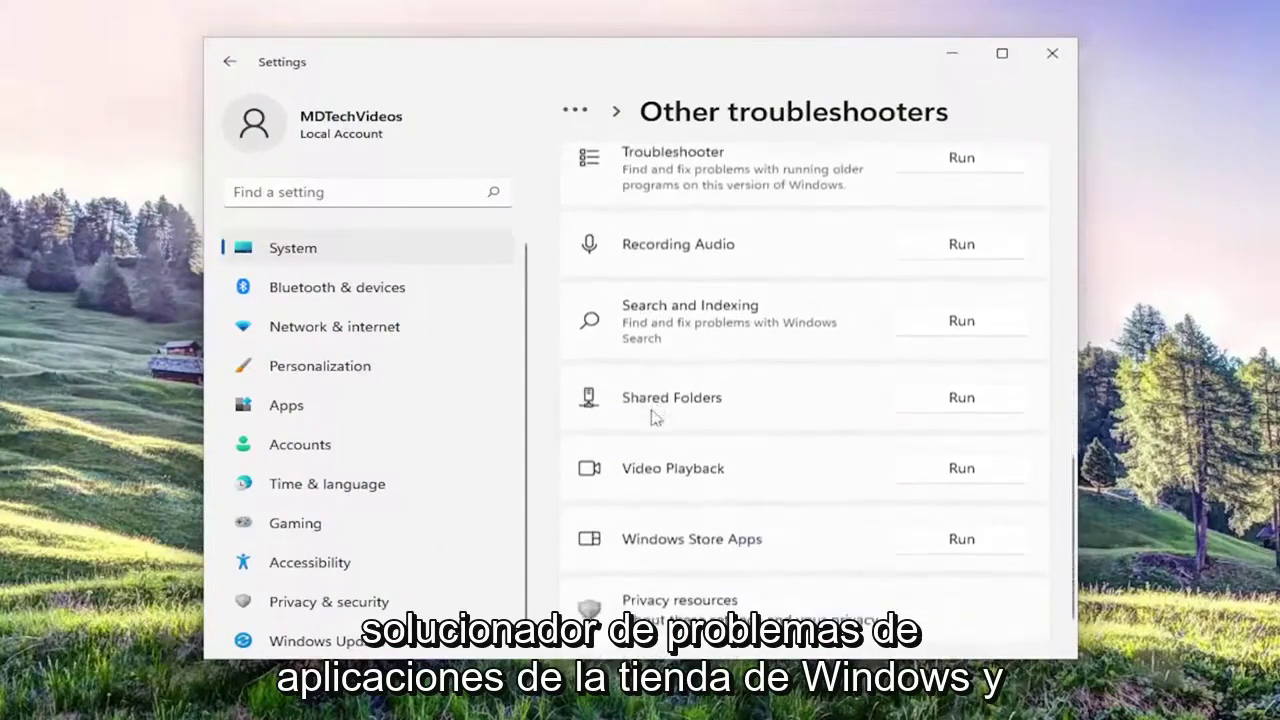
{"action": "left_click", "coordinate": [966, 477]}
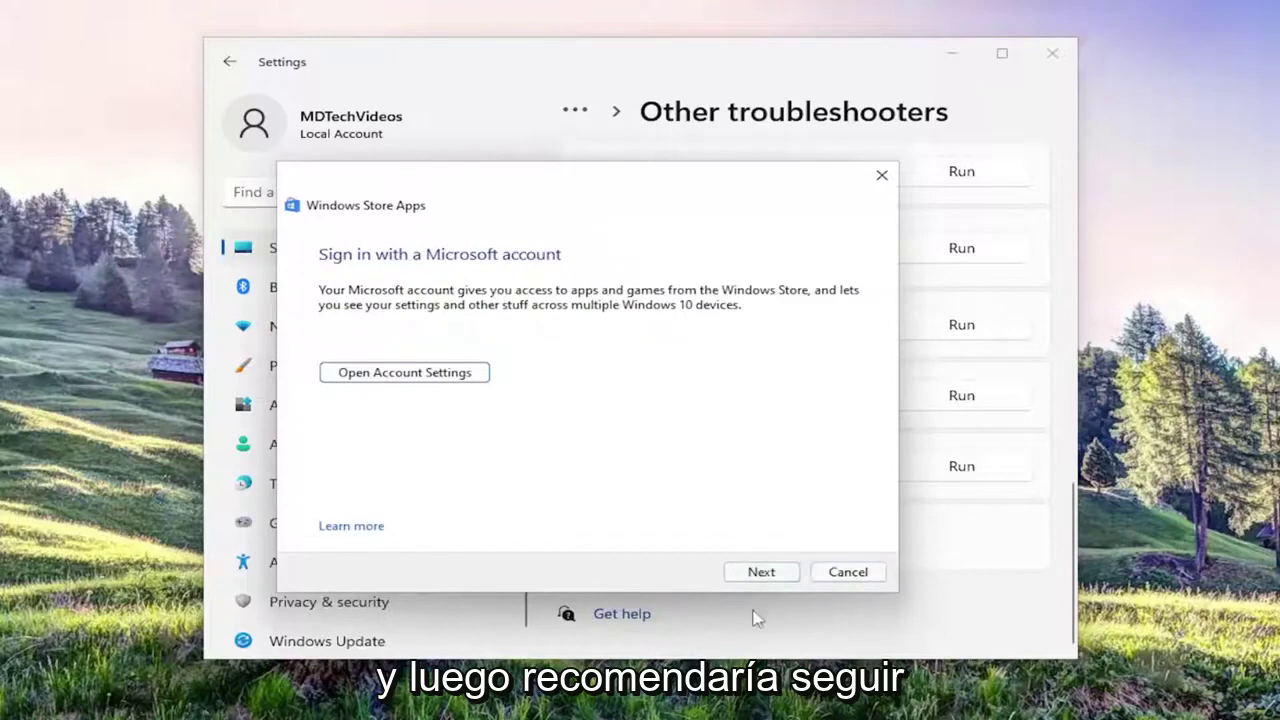
{"action": "left_click", "coordinate": [761, 573]}
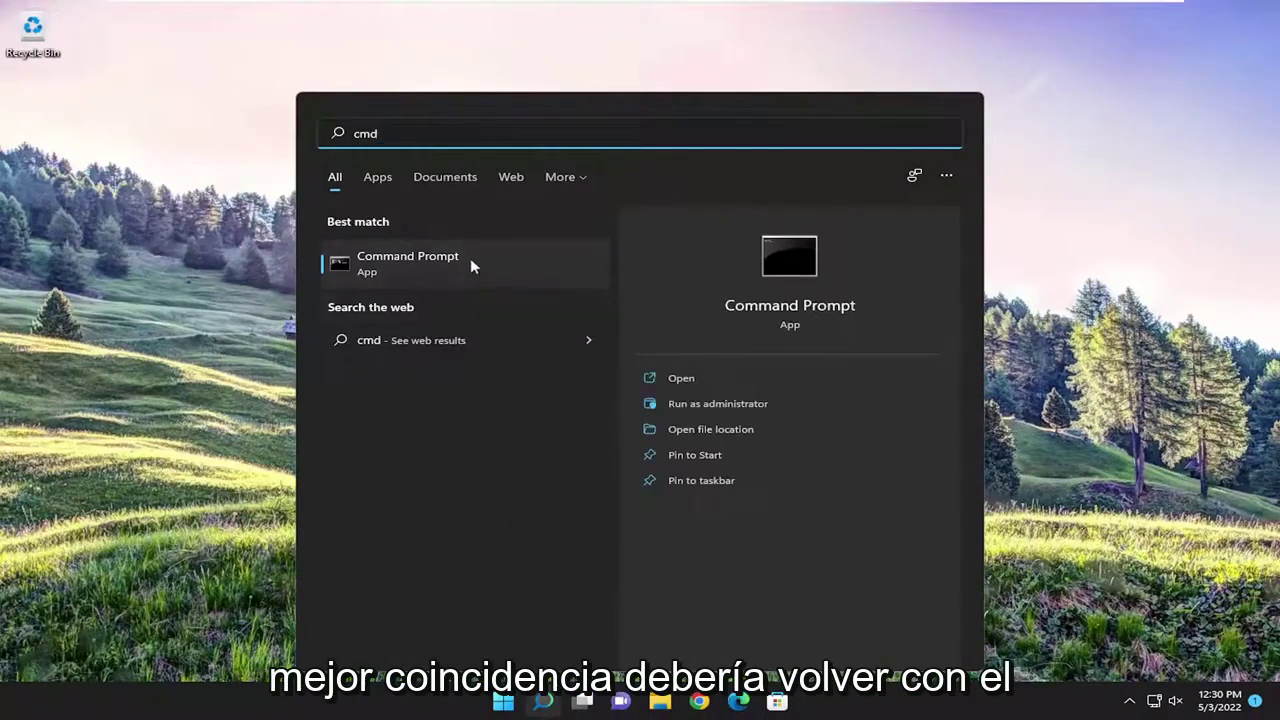
Step: Open Command Prompt as administrator, allow it to make changes to the device, and reposition its window
{"action": "right_click", "coordinate": [428, 268]}
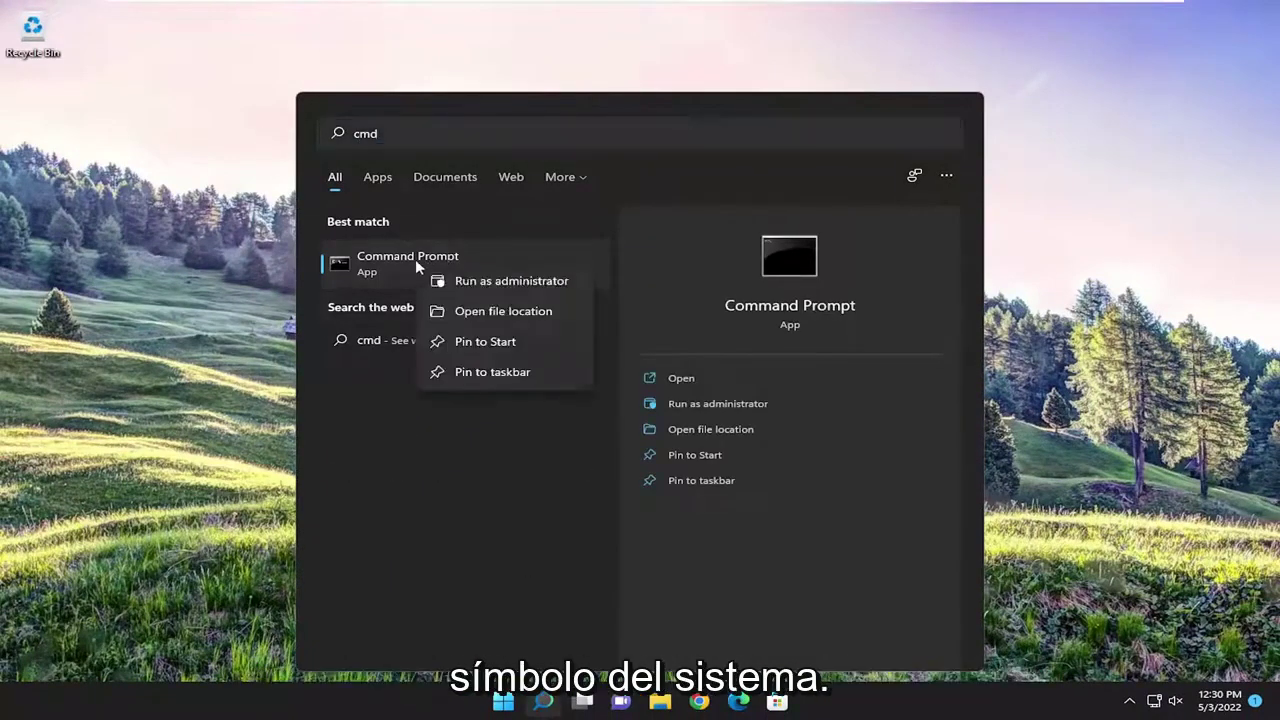
{"action": "left_click", "coordinate": [525, 280]}
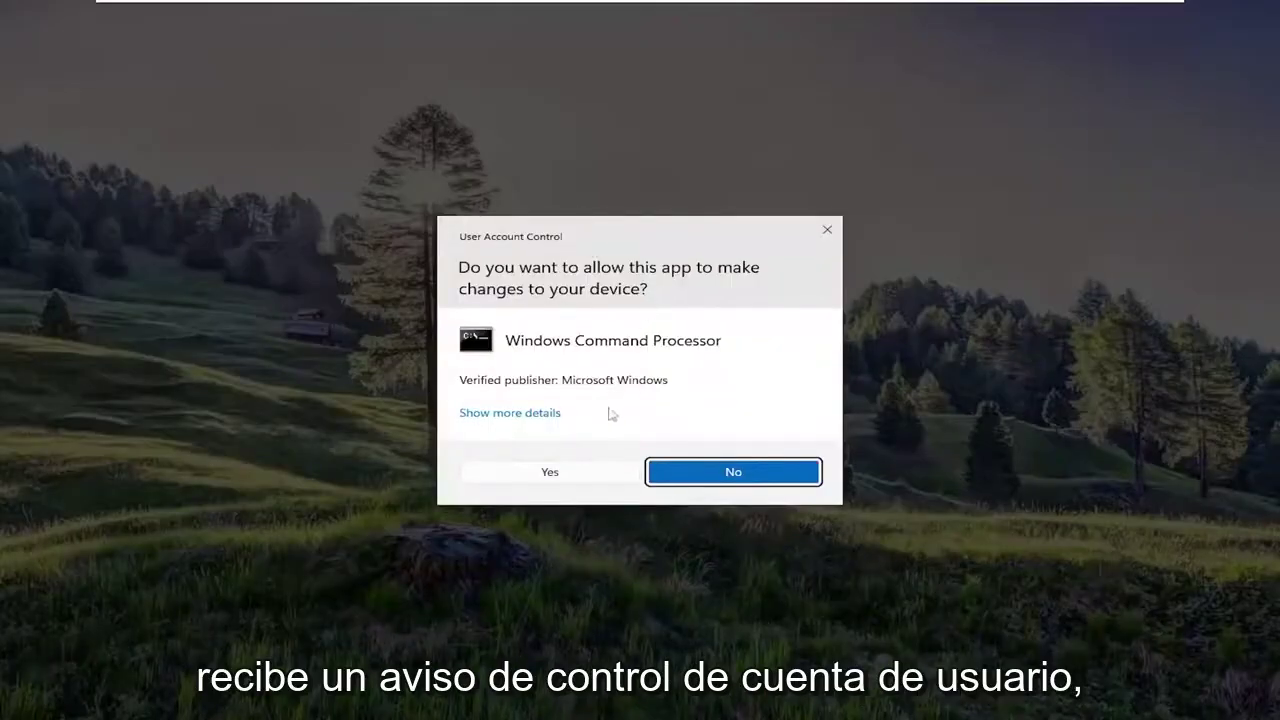
{"action": "left_click", "coordinate": [569, 470]}
{"action": "left_click_drag", "start_coordinate": [449, 118], "coordinate": [517, 114]}
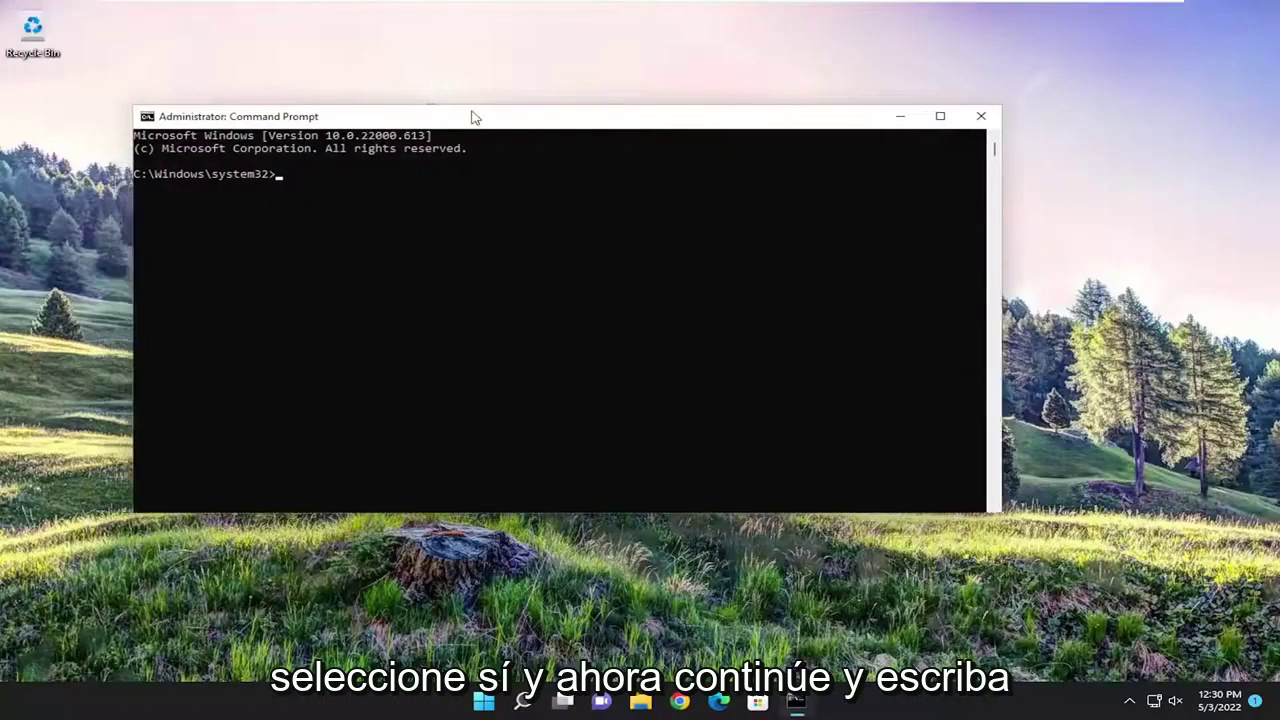
Step: Run the system file scan with "sfc /scannow" and close Command Prompt once the scan completes
{"action": "type", "text": "sfc"}
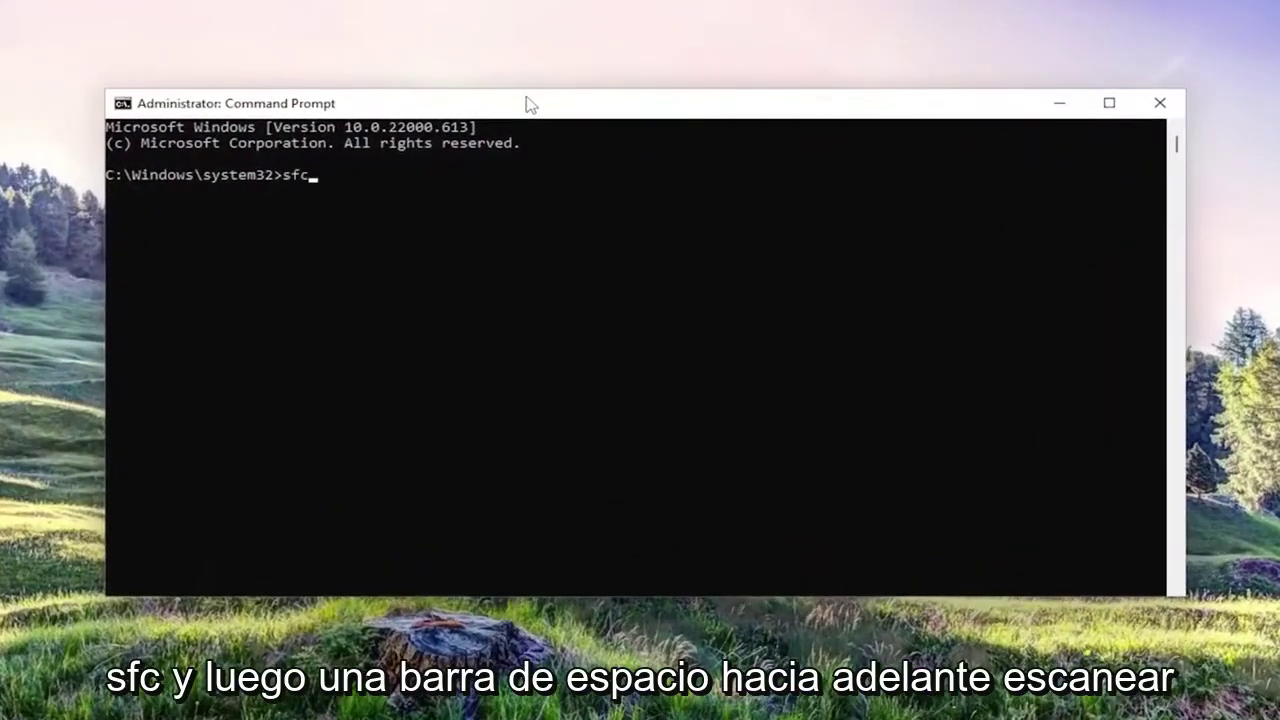
{"action": "type", "text": " /scannow"}
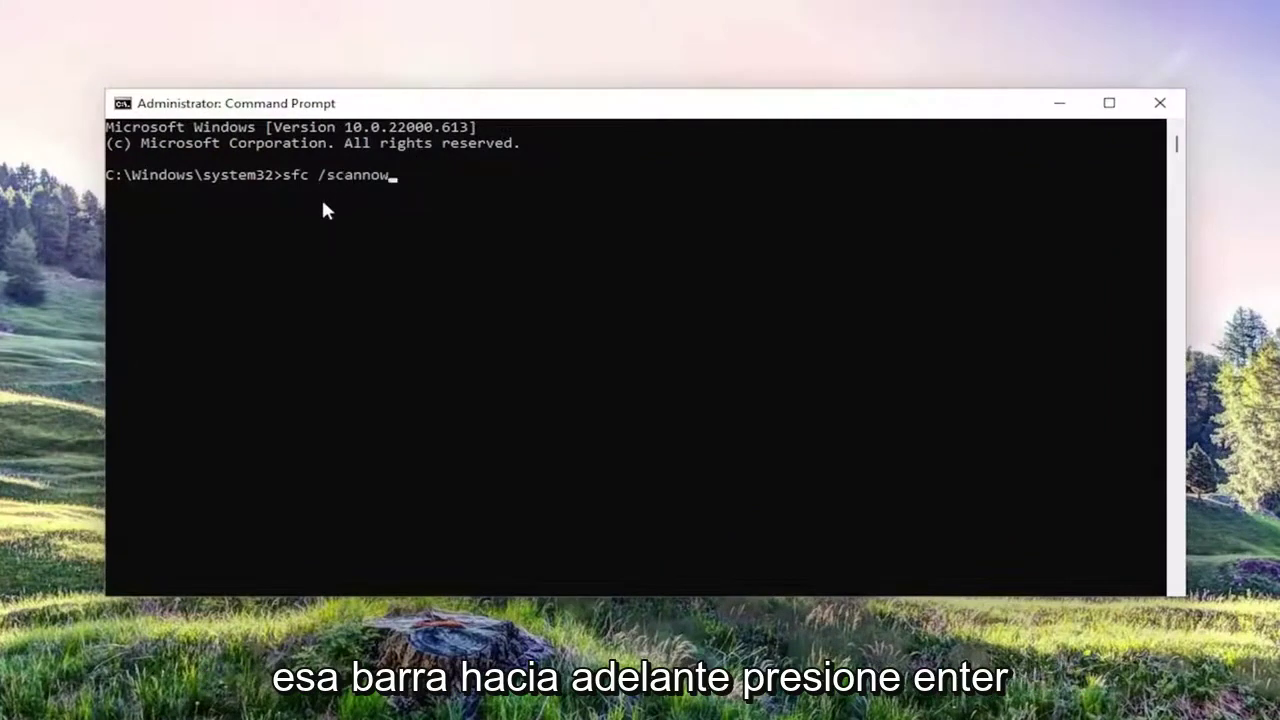
{"action": "key", "text": "Return"}
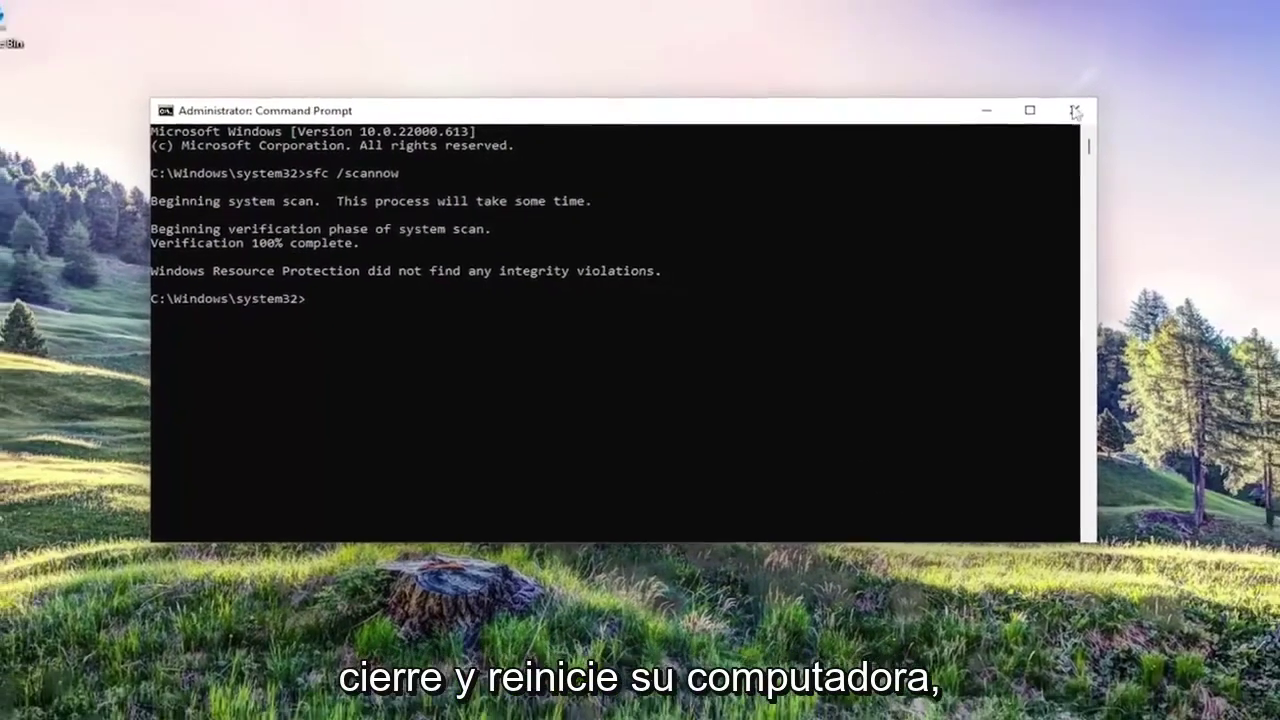
{"action": "left_click", "coordinate": [1075, 112]}
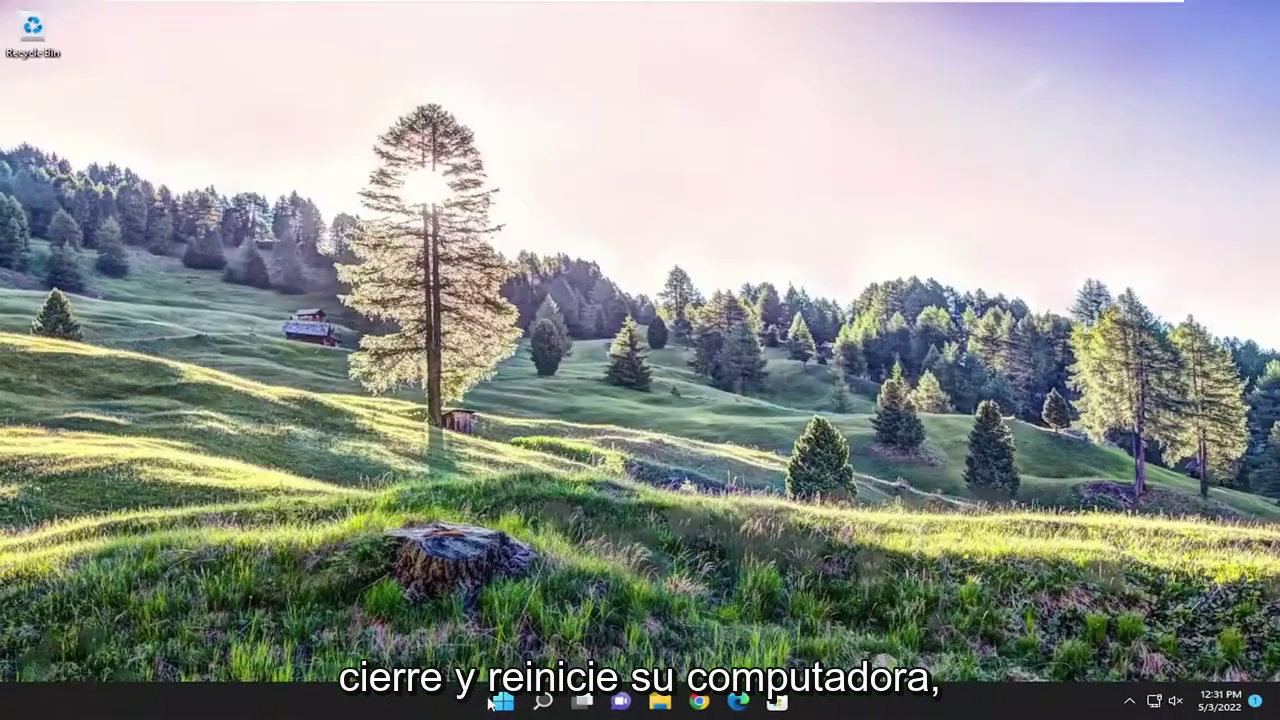
Step: Restart the computer
{"action": "right_click", "coordinate": [503, 702]}
{"action": "mouse_move", "coordinate": [552, 637]}
{"action": "left_click", "coordinate": [628, 663]}
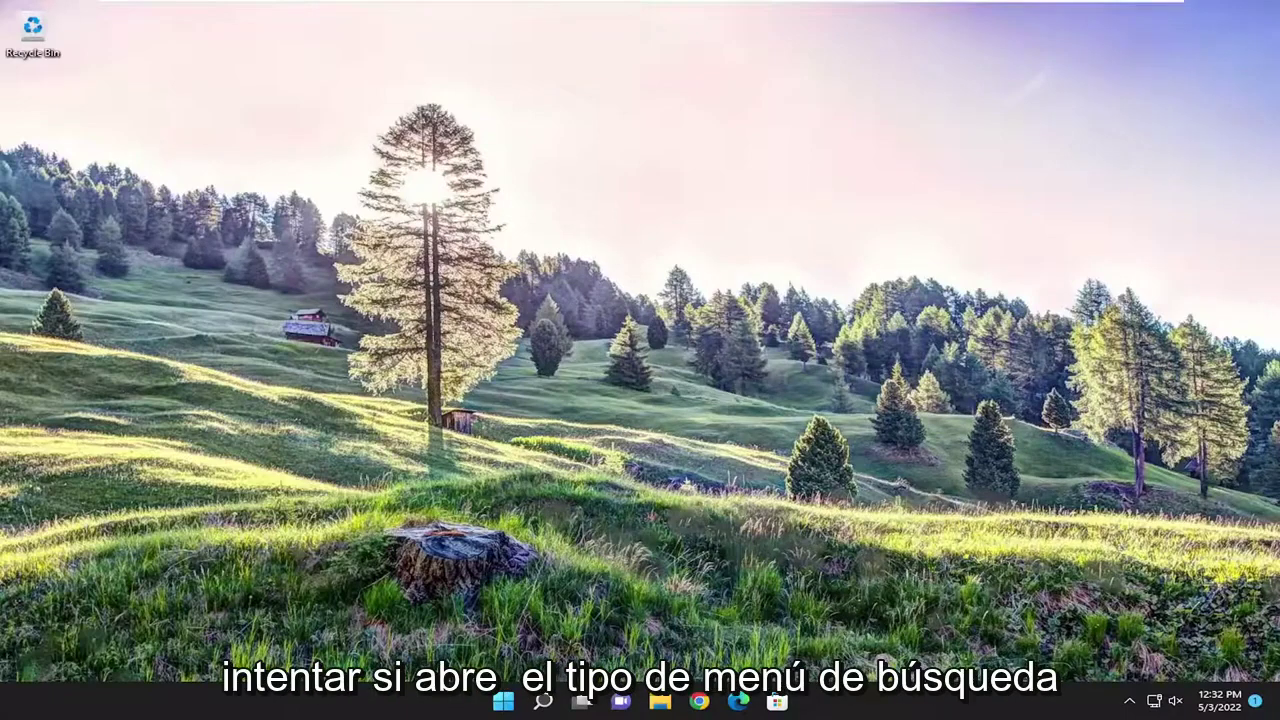
Step: Search Windows for "default apps" and open the Default apps settings
{"action": "left_click", "coordinate": [543, 702]}
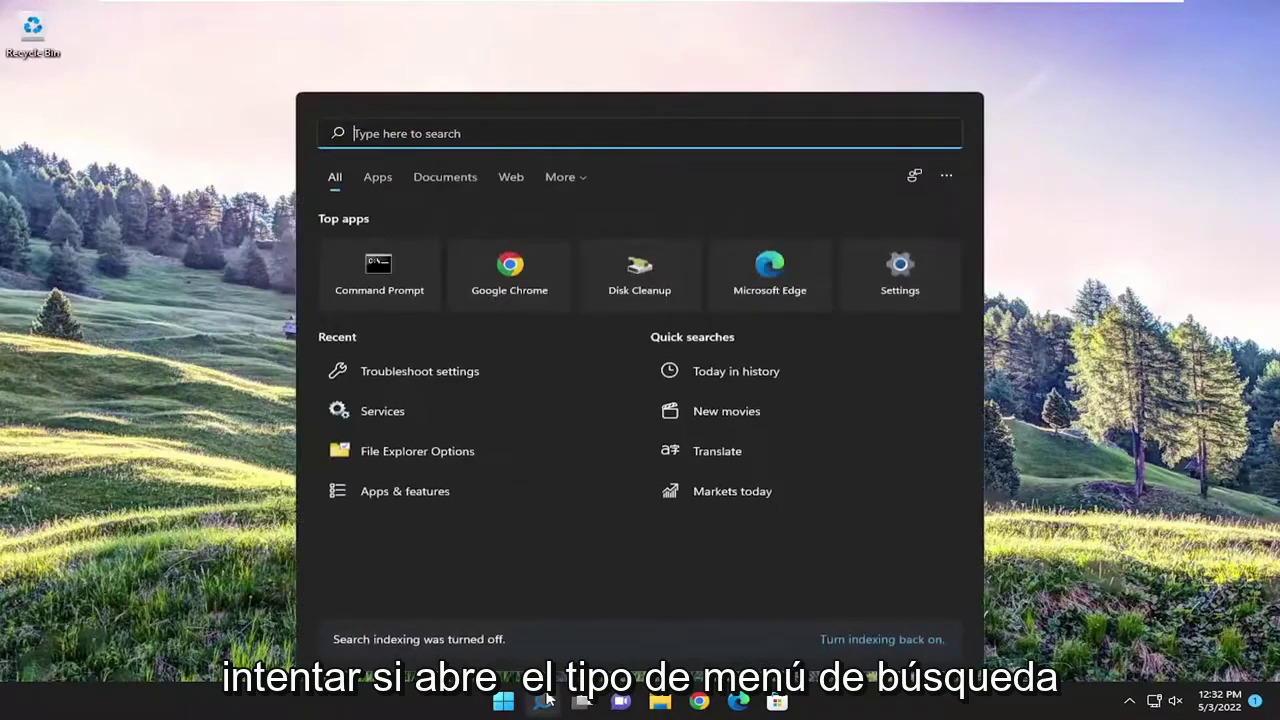
{"action": "type", "text": "defa"}
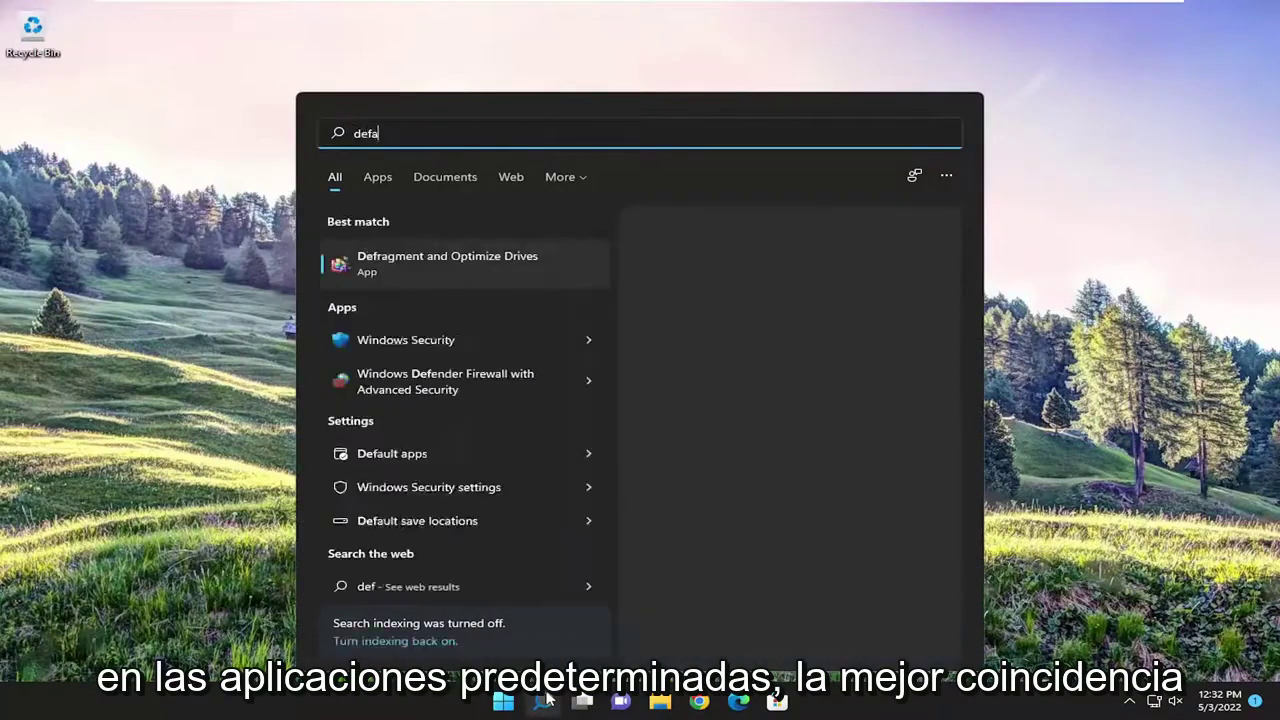
{"action": "type", "text": "ult apps"}
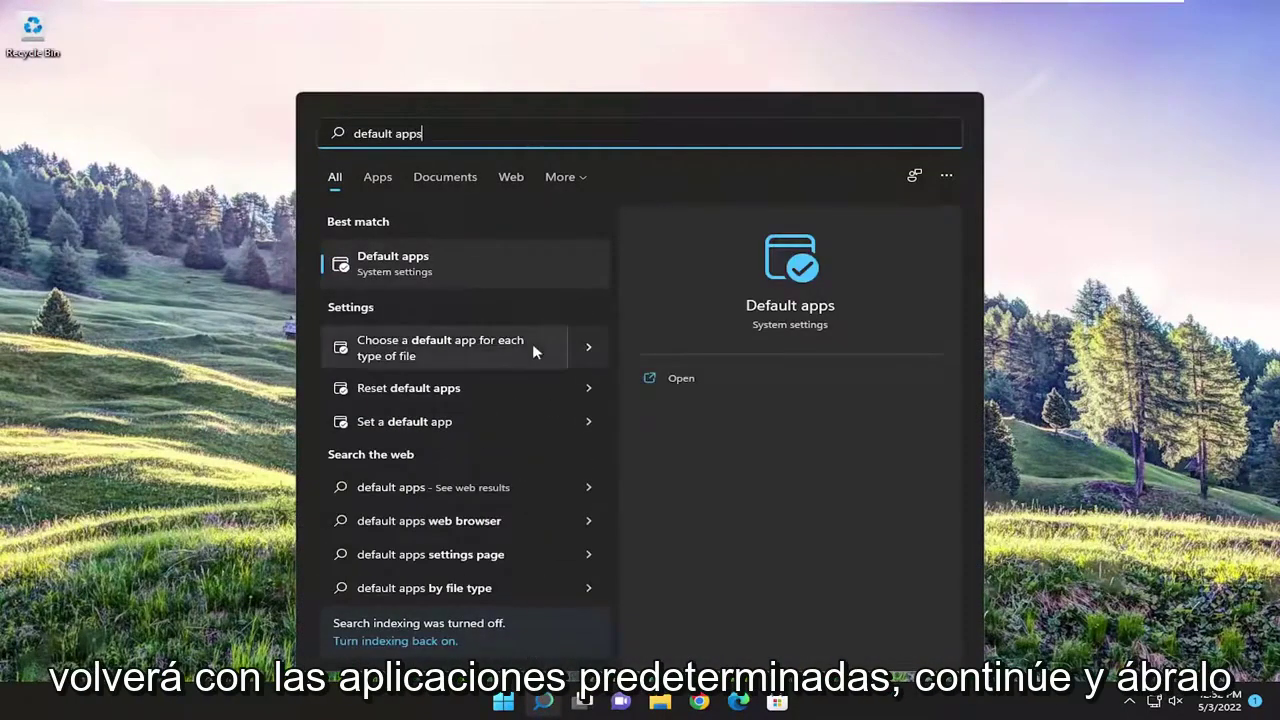
{"action": "left_click", "coordinate": [396, 262]}
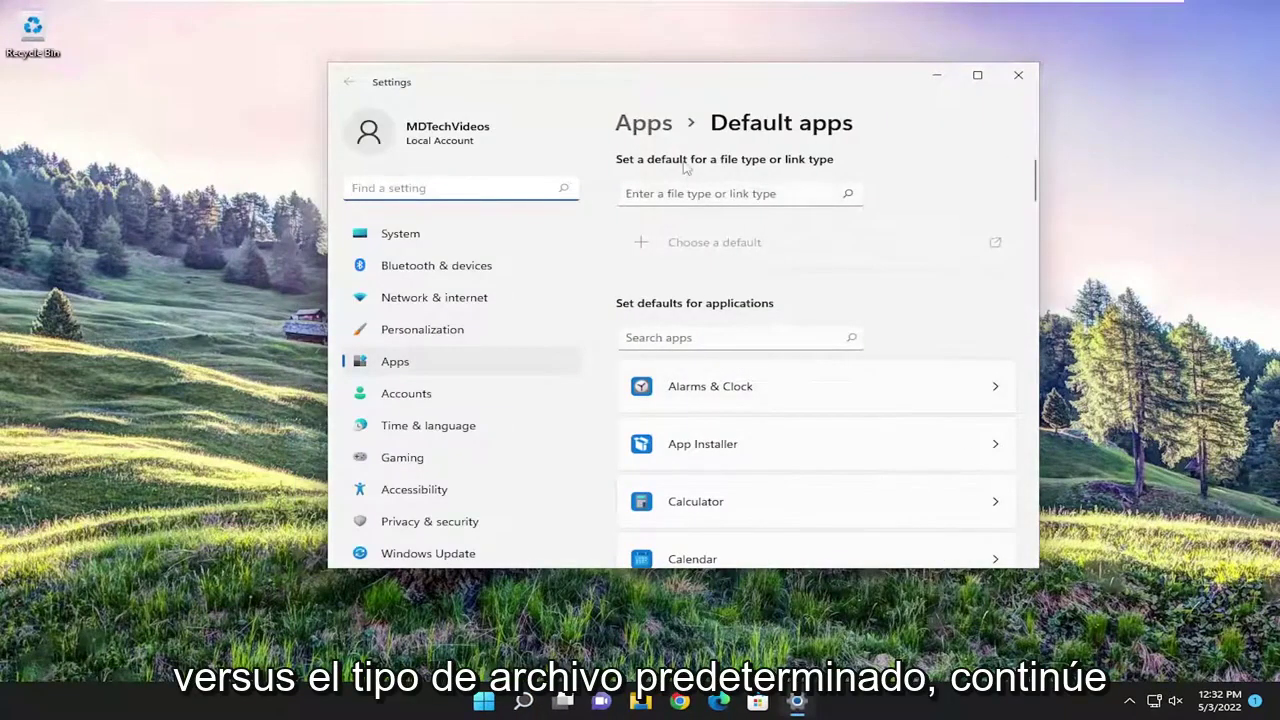
Step: Look up the .png file type, expand the list of available apps, keep Photos as its default app, and close Settings
{"action": "left_click", "coordinate": [786, 193]}
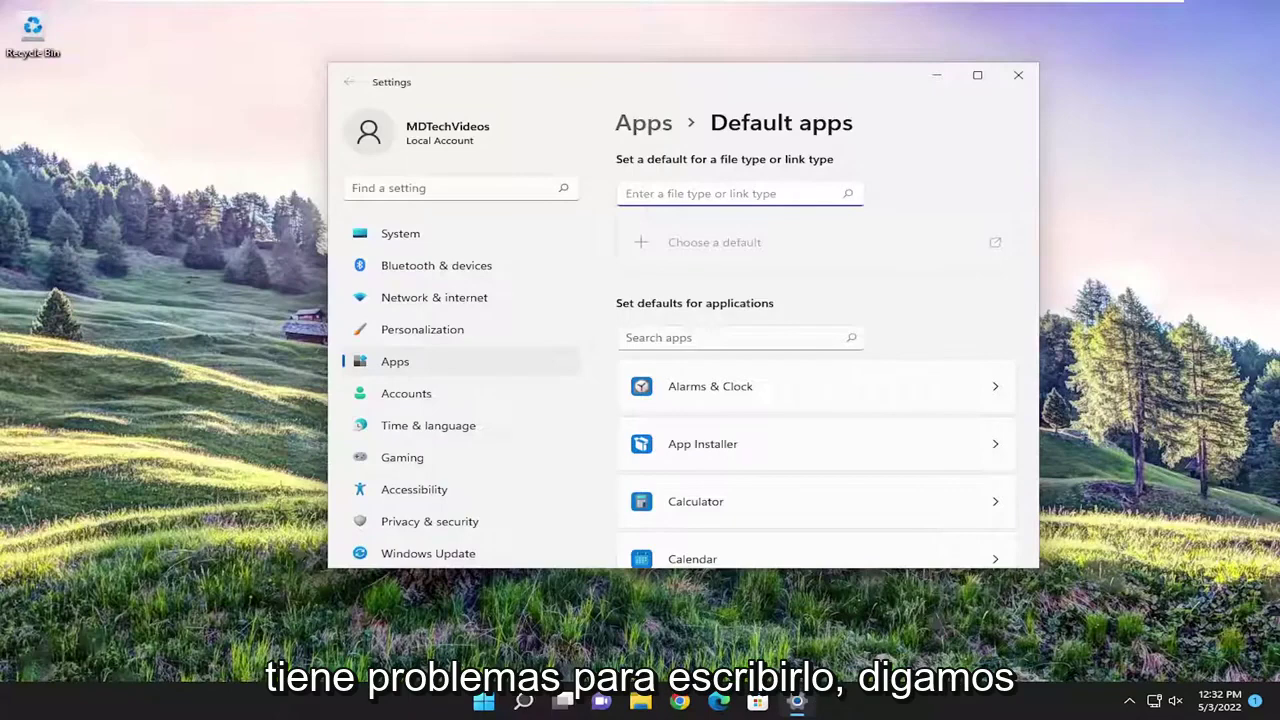
{"action": "type", "text": ".png"}
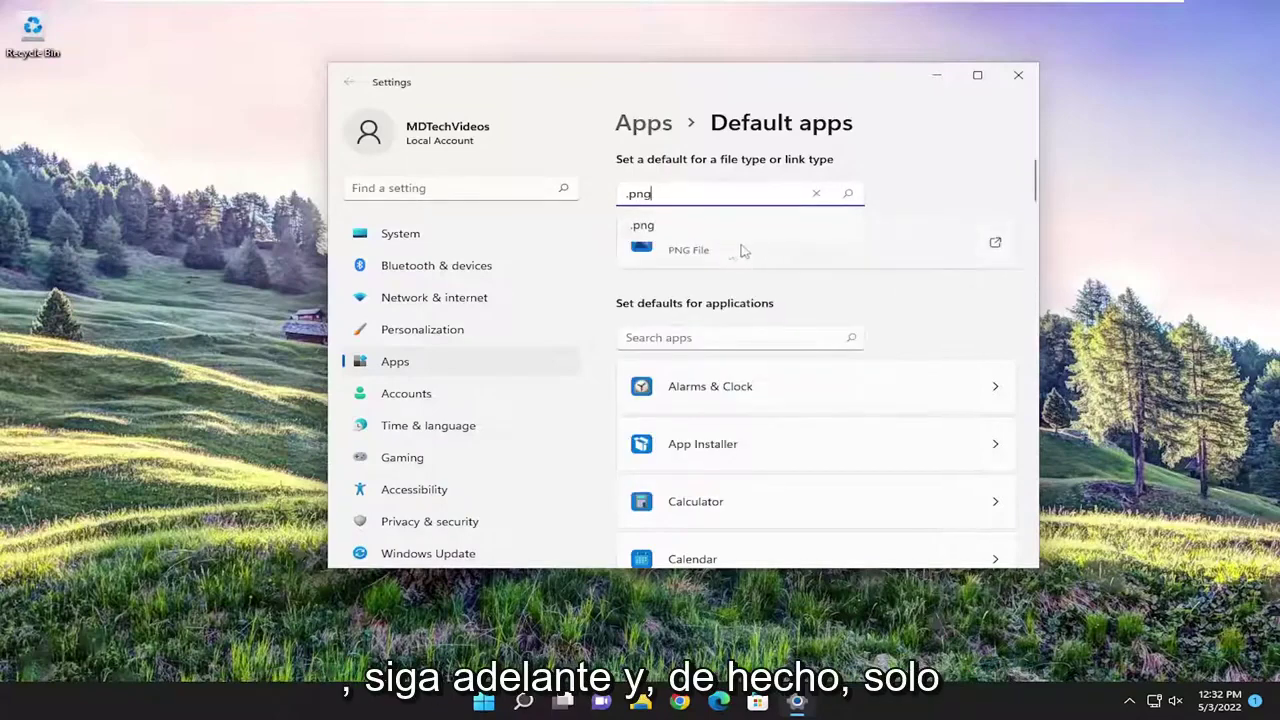
{"action": "left_click", "coordinate": [848, 193]}
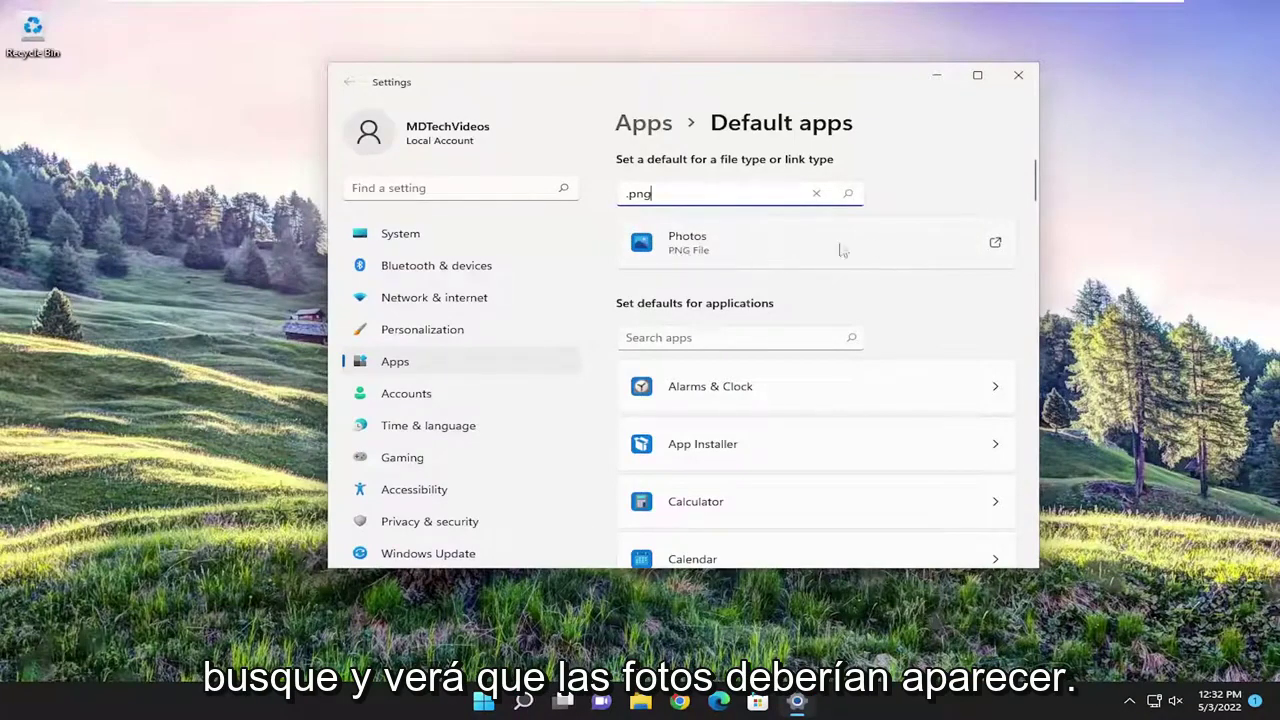
{"action": "left_click", "coordinate": [966, 245]}
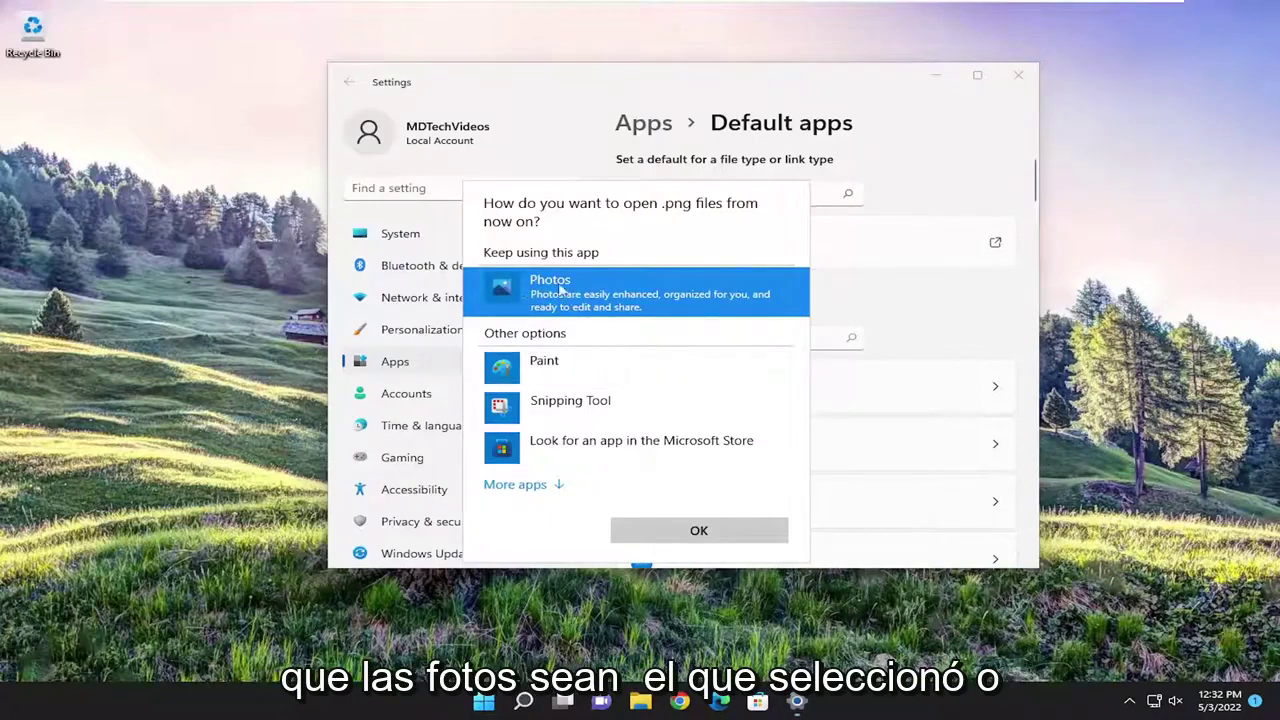
{"action": "left_click", "coordinate": [538, 497]}
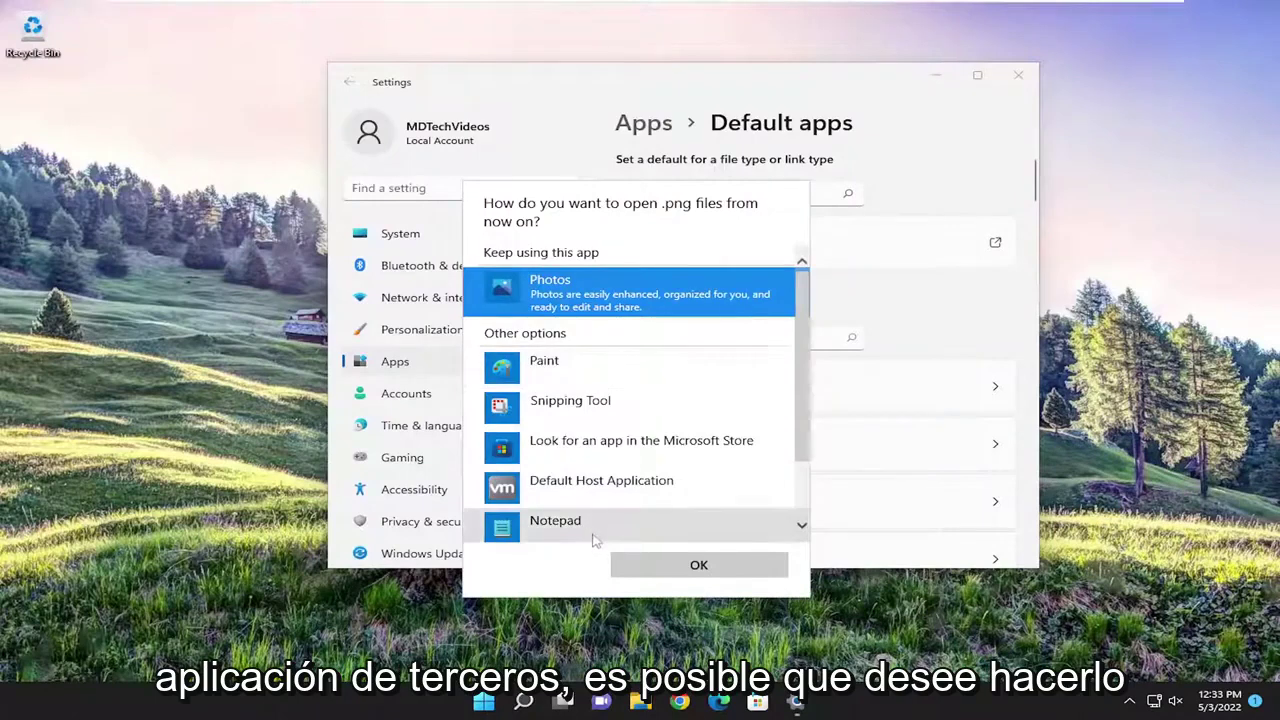
{"action": "left_click", "coordinate": [681, 572]}
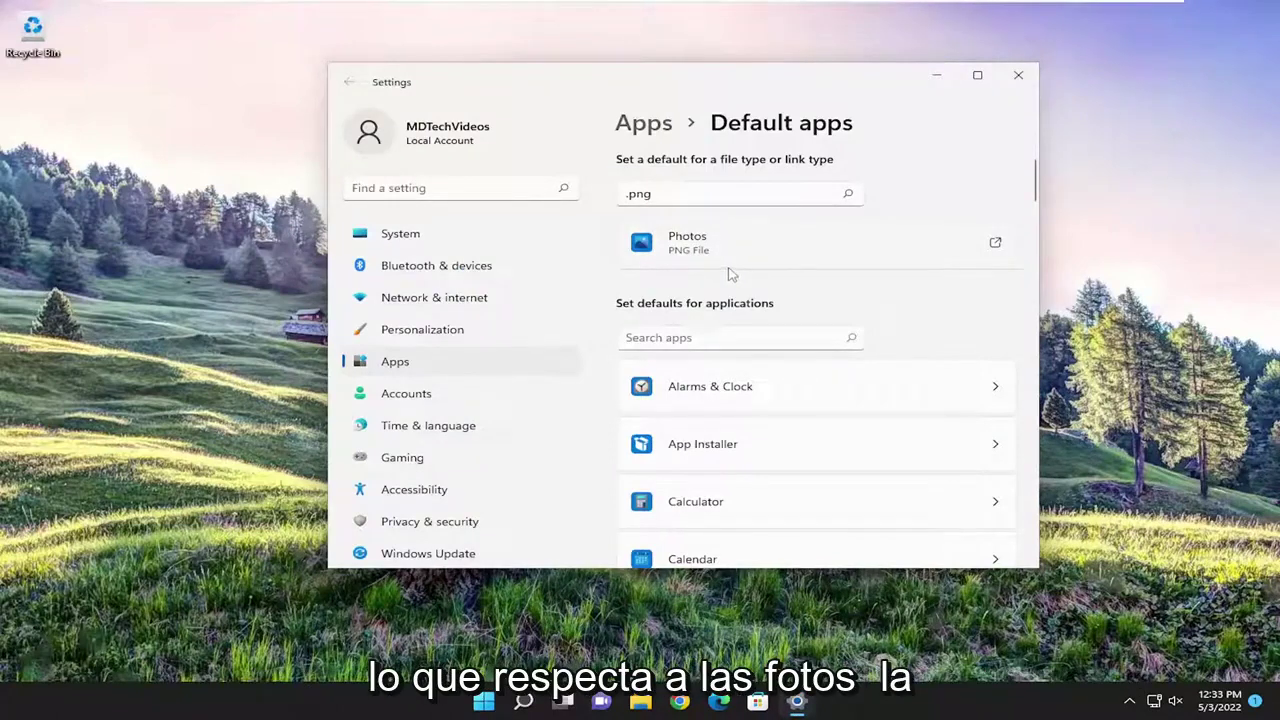
{"action": "left_click", "coordinate": [1019, 77]}
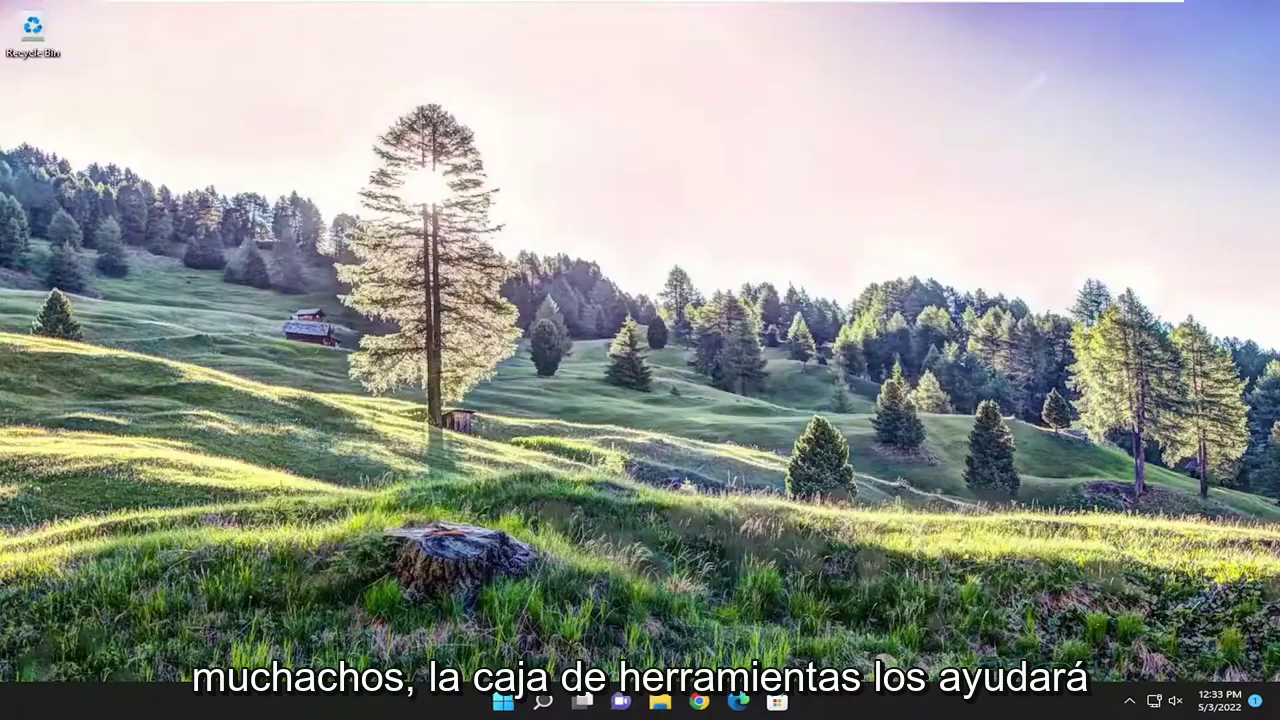